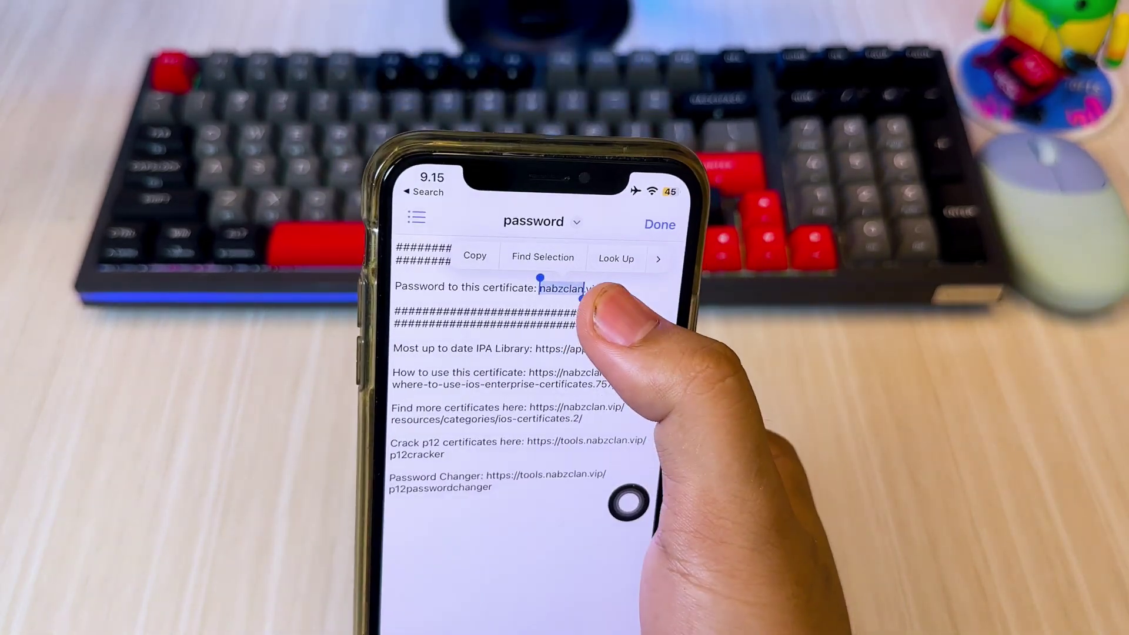
Import the HDFC Bank Limited provisioning profile and p12 certificate, pasting the copied password
{"action": "left_click", "coordinate": [489, 256]}
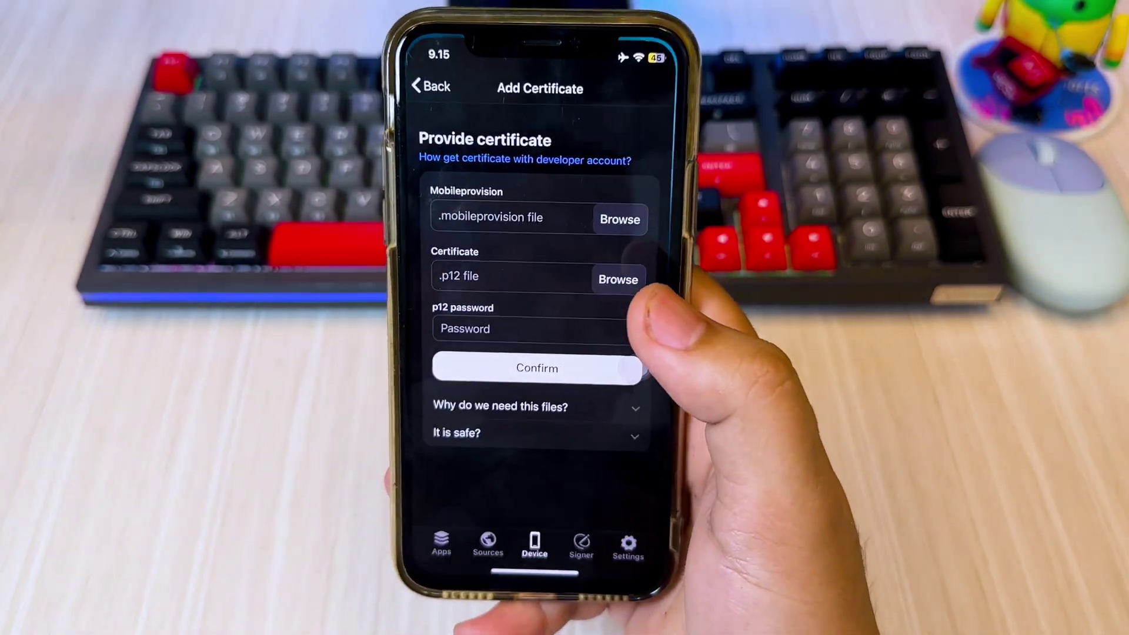
{"action": "left_click", "coordinate": [628, 252]}
{"action": "left_click", "coordinate": [618, 309]}
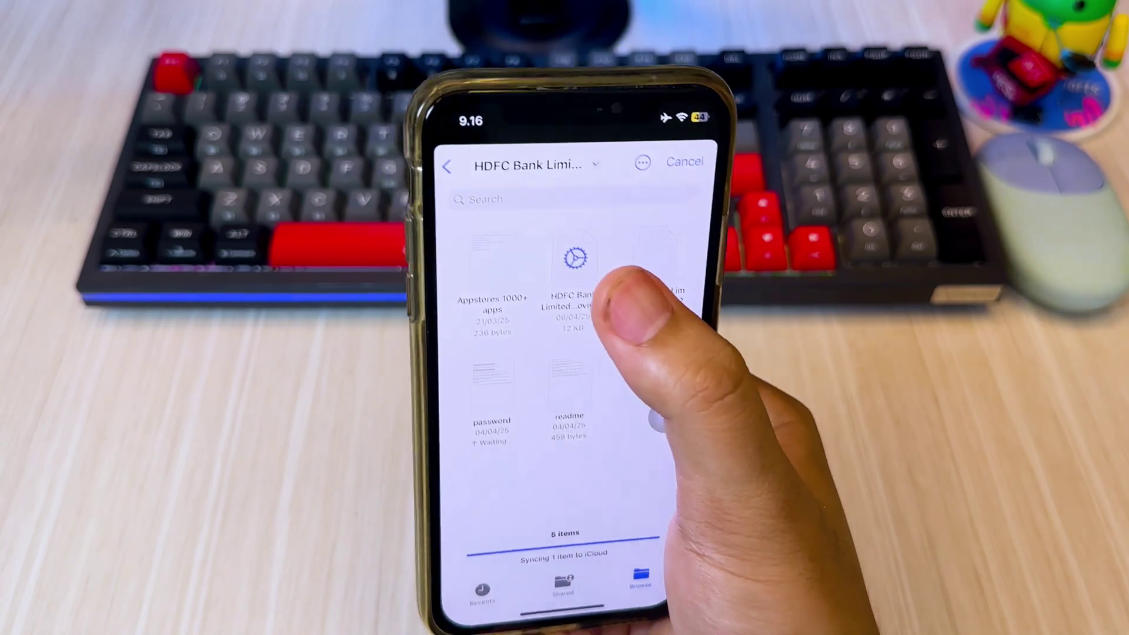
{"action": "left_click", "coordinate": [546, 221]}
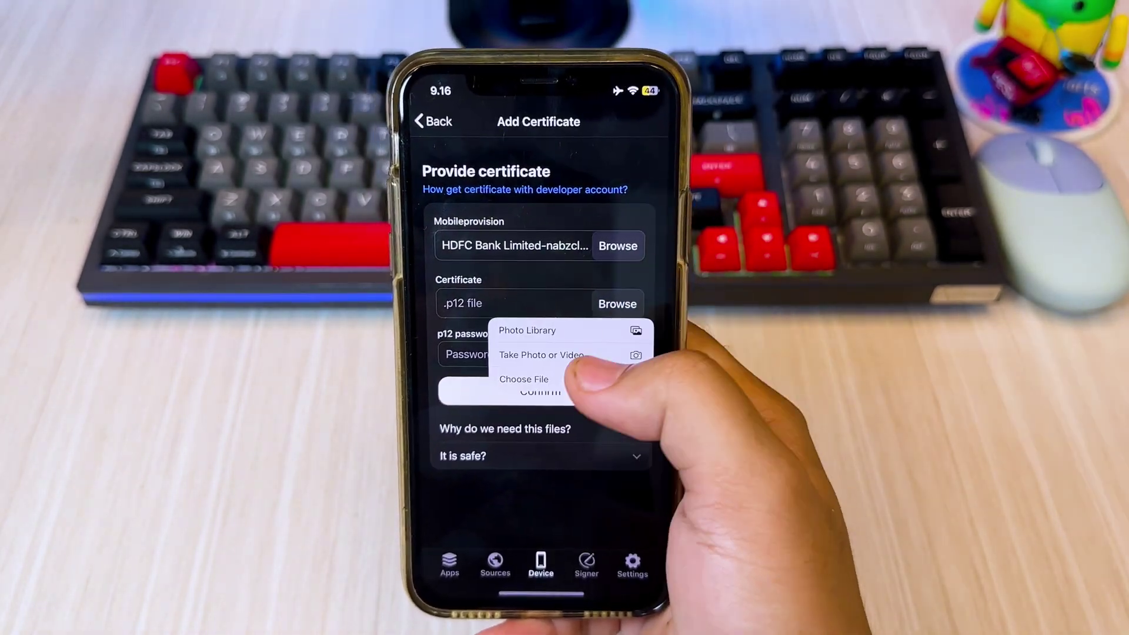
{"action": "left_click", "coordinate": [630, 242]}
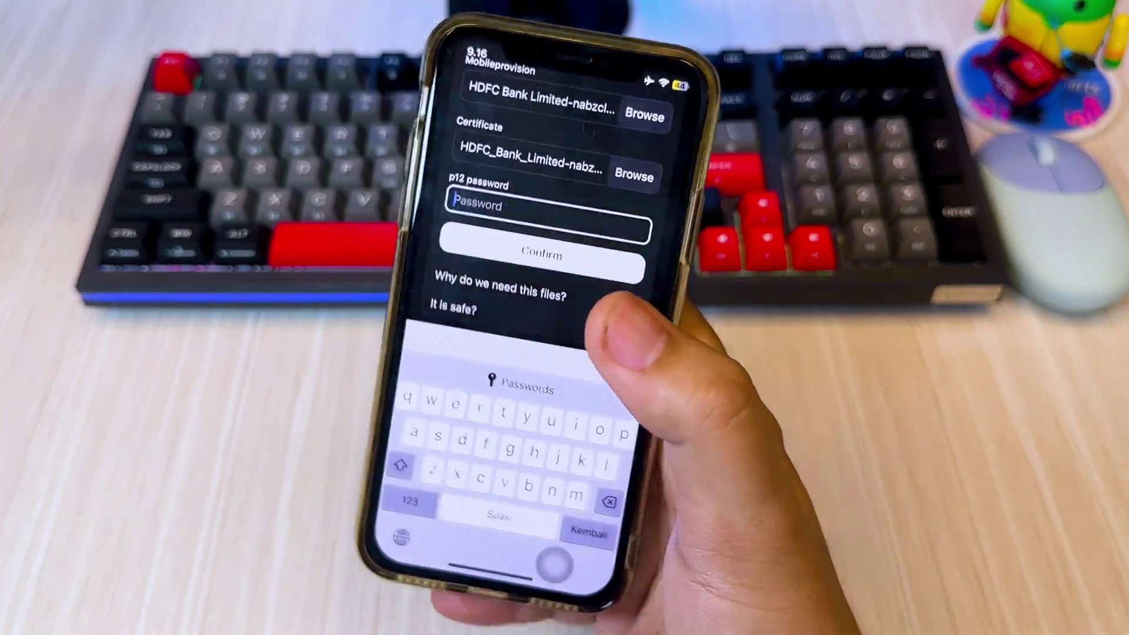
{"action": "left_click", "coordinate": [529, 272]}
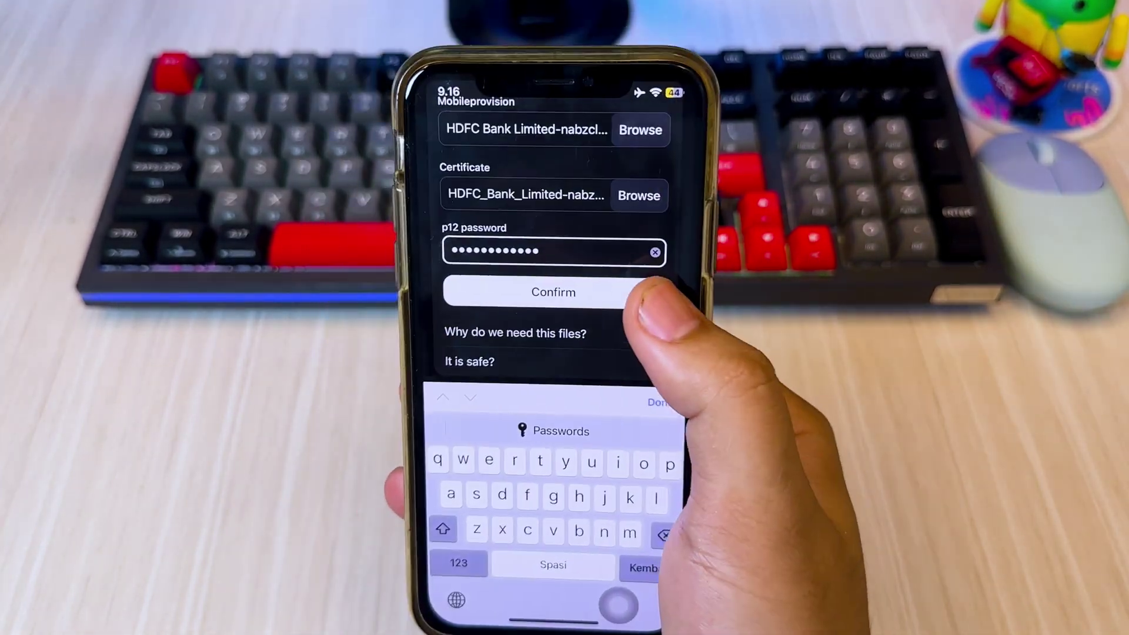
{"action": "left_click", "coordinate": [647, 407]}
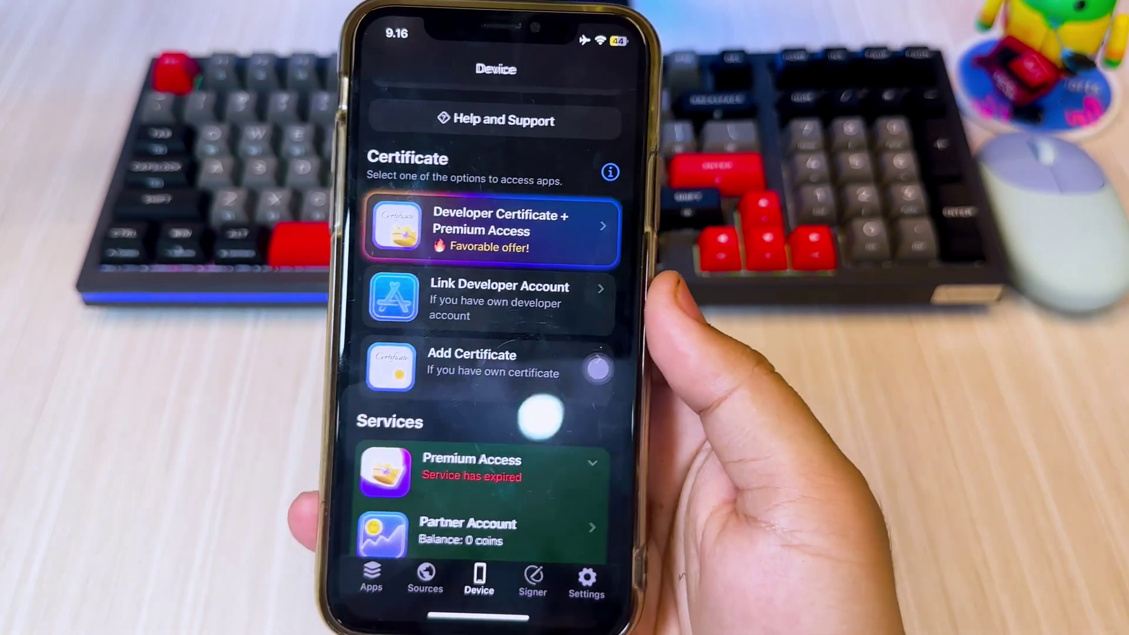
{"action": "scroll", "coordinate": [508, 354], "scroll_direction": "up", "scroll_amount": 5}
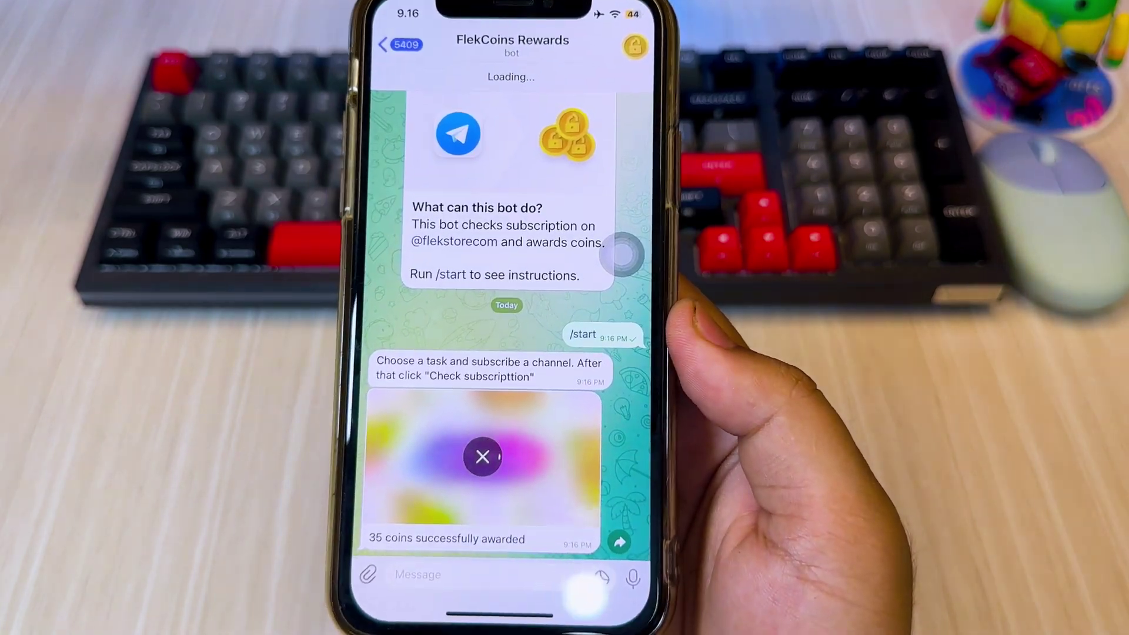
Refresh the partner balance, convert 30 coins into 3 premium days, and return to Device
{"action": "left_click_drag", "start_coordinate": [501, 610], "coordinate": [501, 397]}
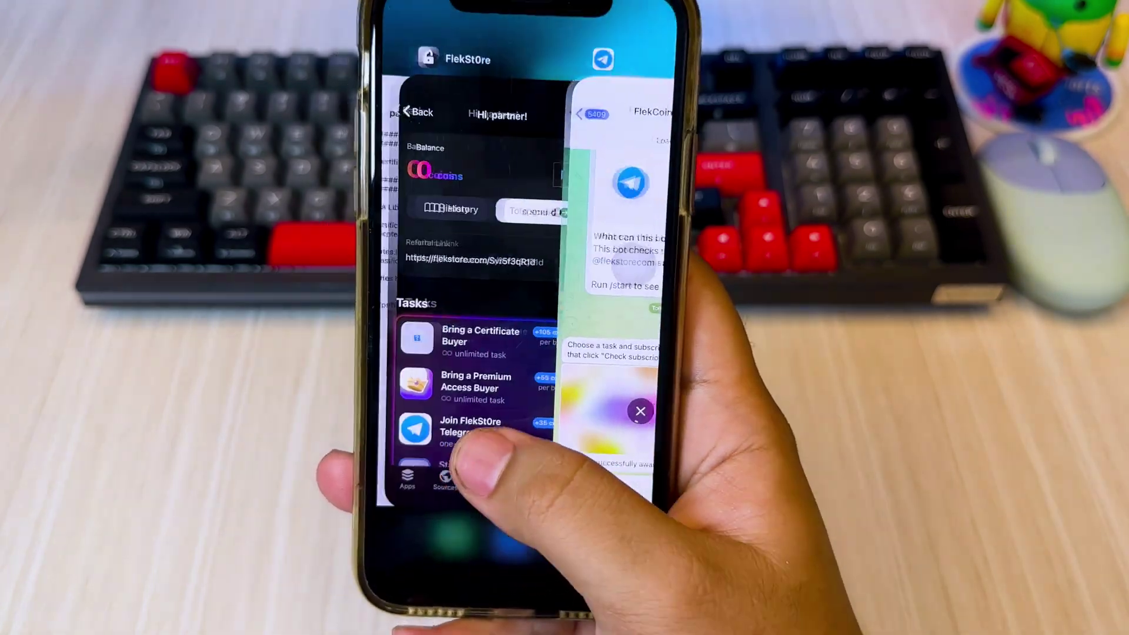
{"action": "left_click_drag", "start_coordinate": [529, 468], "coordinate": [494, 530]}
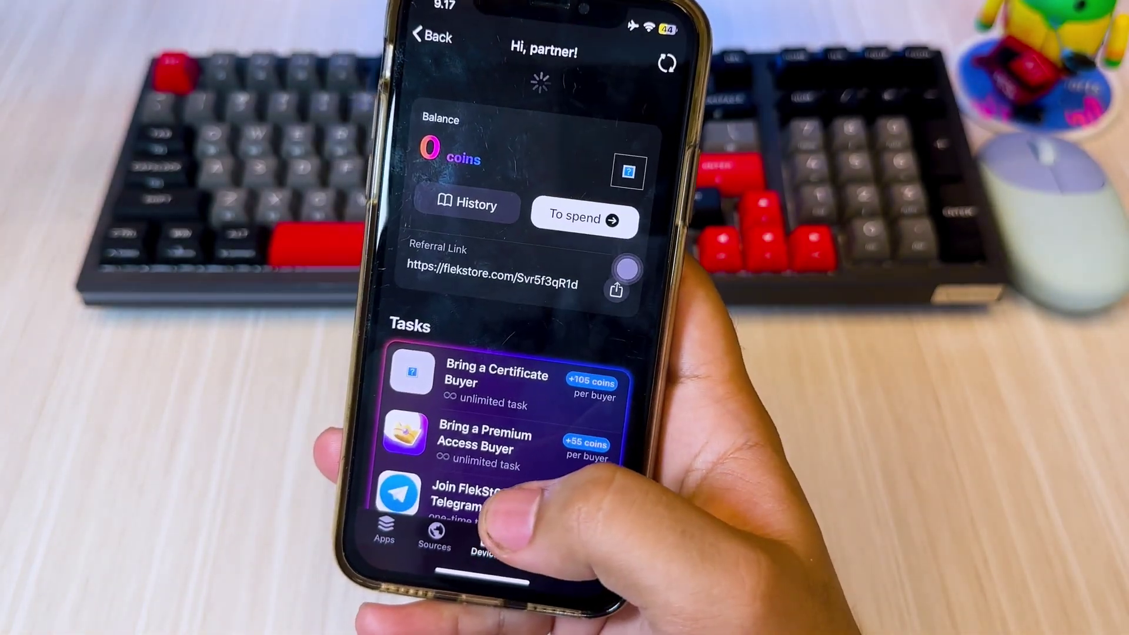
{"action": "left_click", "coordinate": [580, 222]}
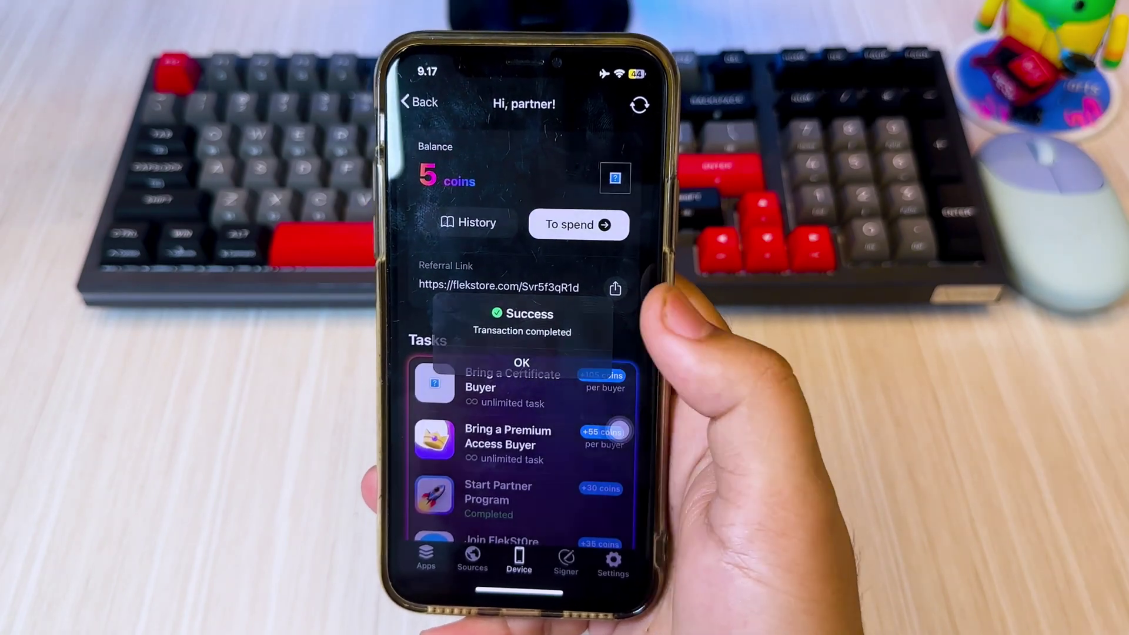
{"action": "left_click", "coordinate": [527, 355]}
{"action": "left_click_drag", "start_coordinate": [442, 424], "coordinate": [565, 433]}
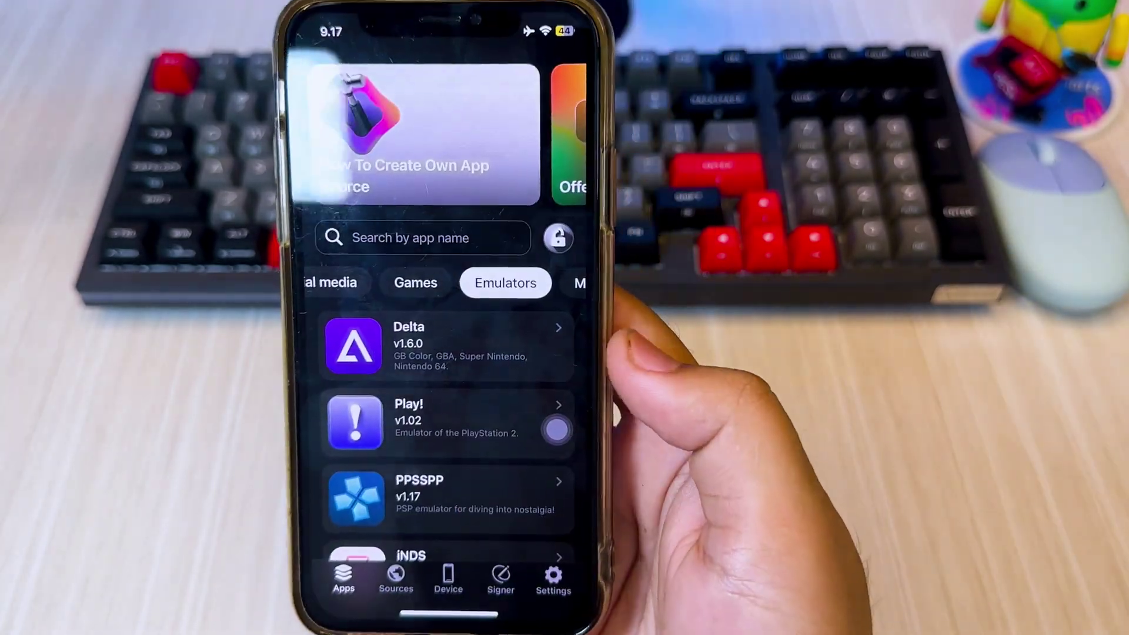
{"action": "scroll", "coordinate": [556, 429], "scroll_direction": "down", "scroll_amount": 2}
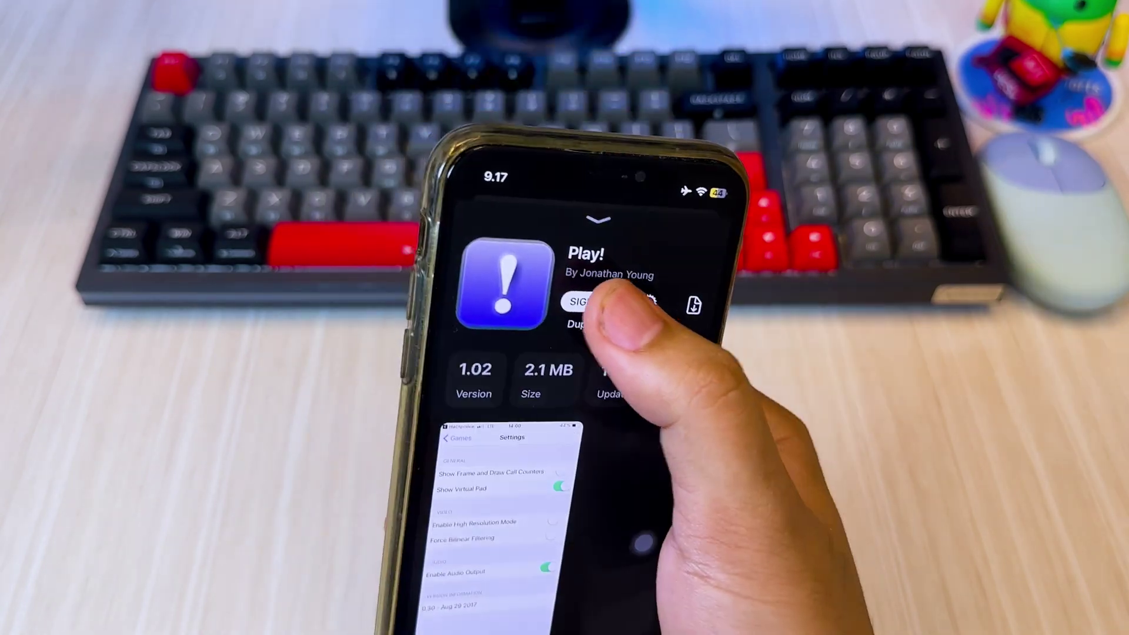
Start signing the Play! PlayStation 2 emulator for installation
{"action": "left_click", "coordinate": [474, 166]}
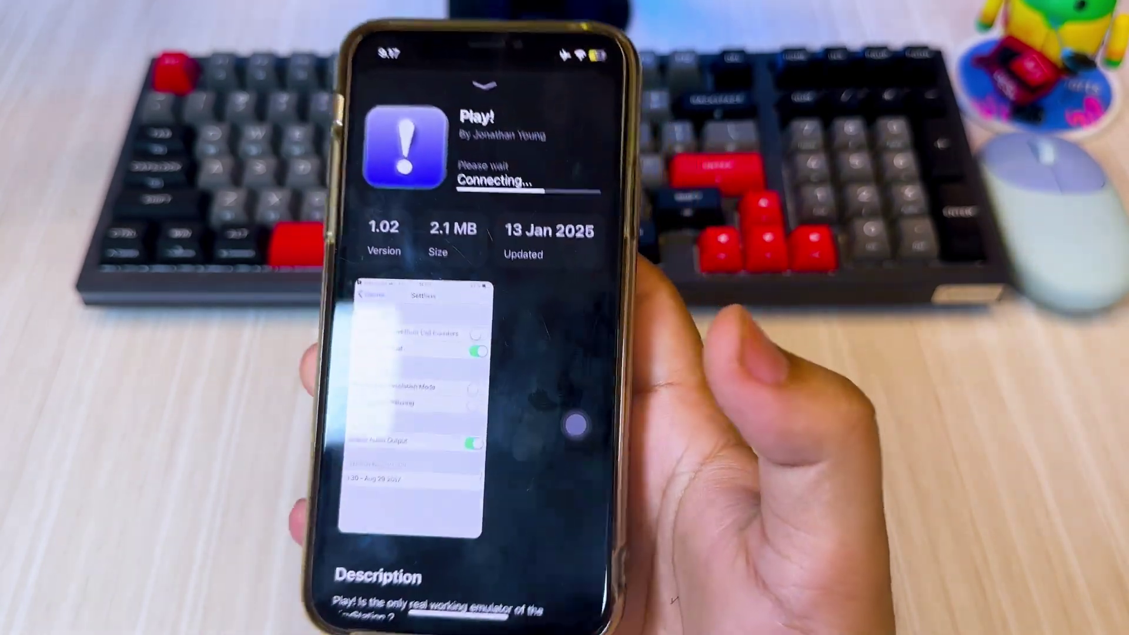